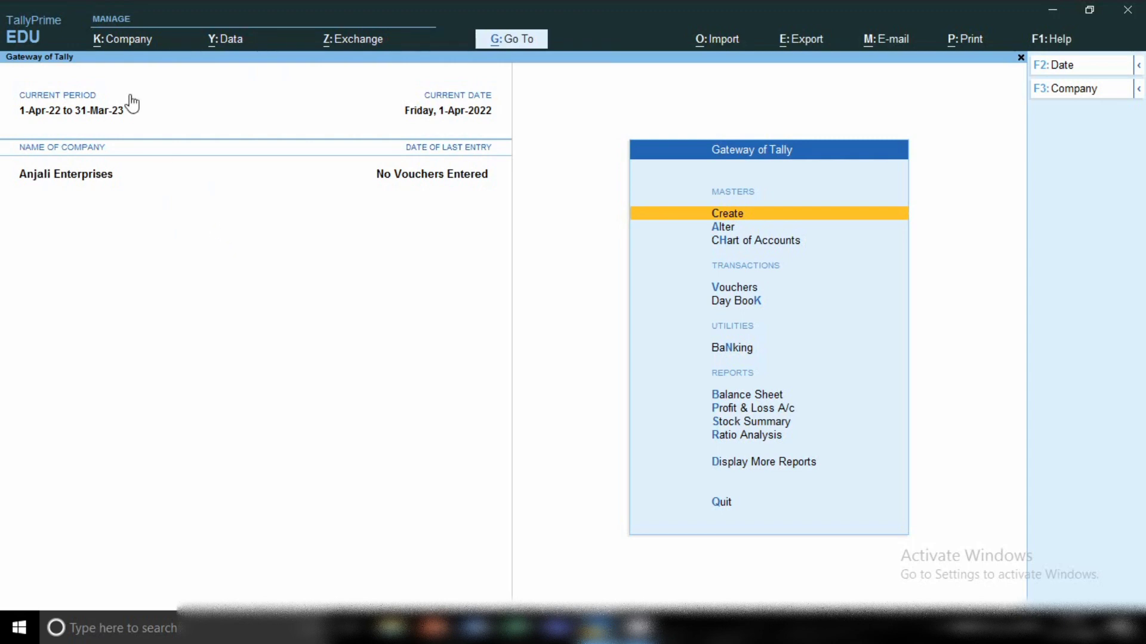
Step: Open the company features of Anjali Enterprises and review the Accounting options from Maintain Accounts to Enable Interest Calculation
left_click(112, 42)
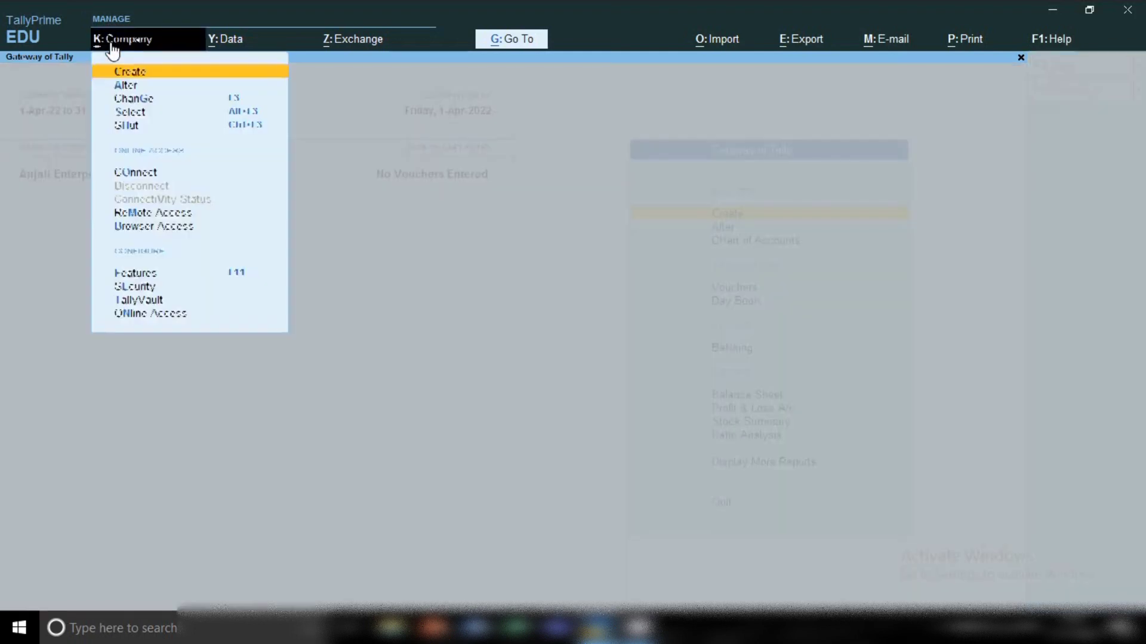
left_click(129, 275)
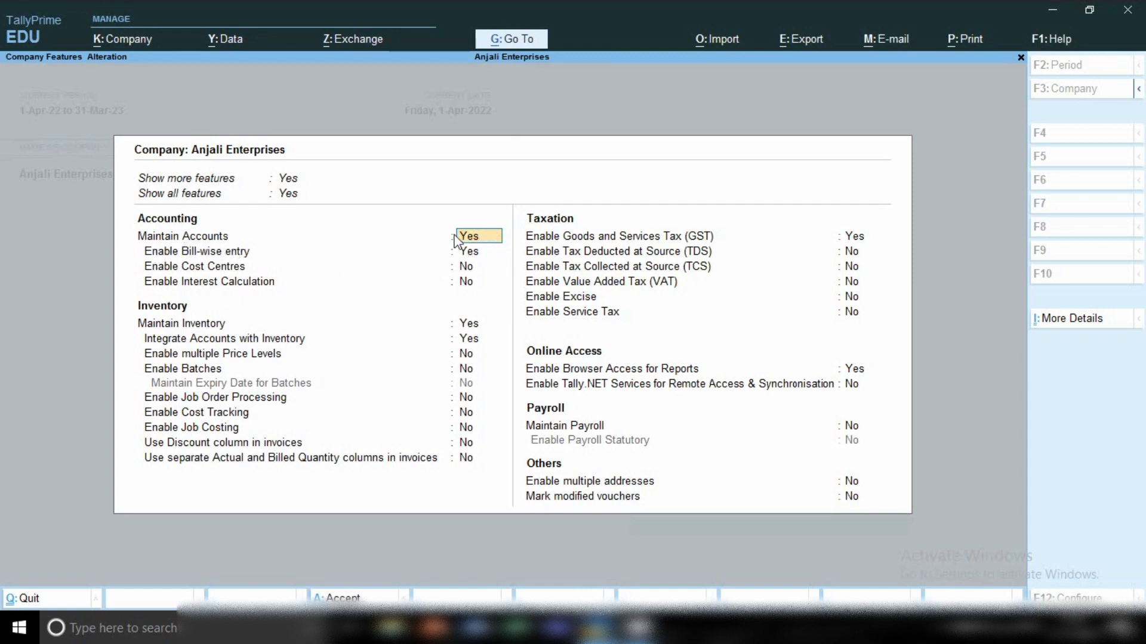
left_click(491, 254)
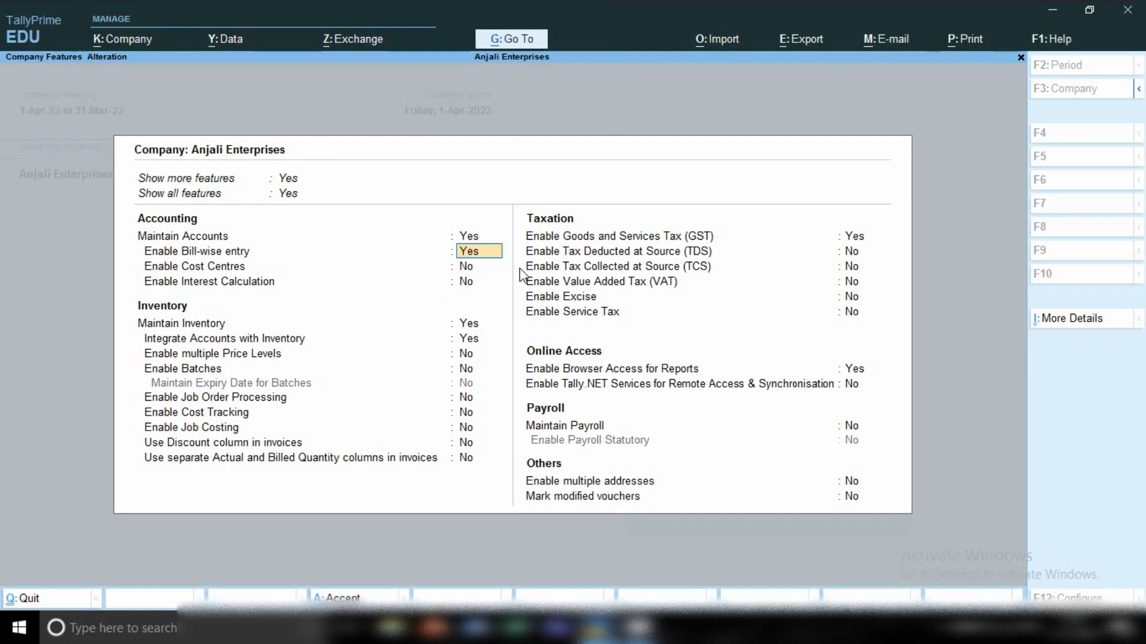
left_click(488, 269)
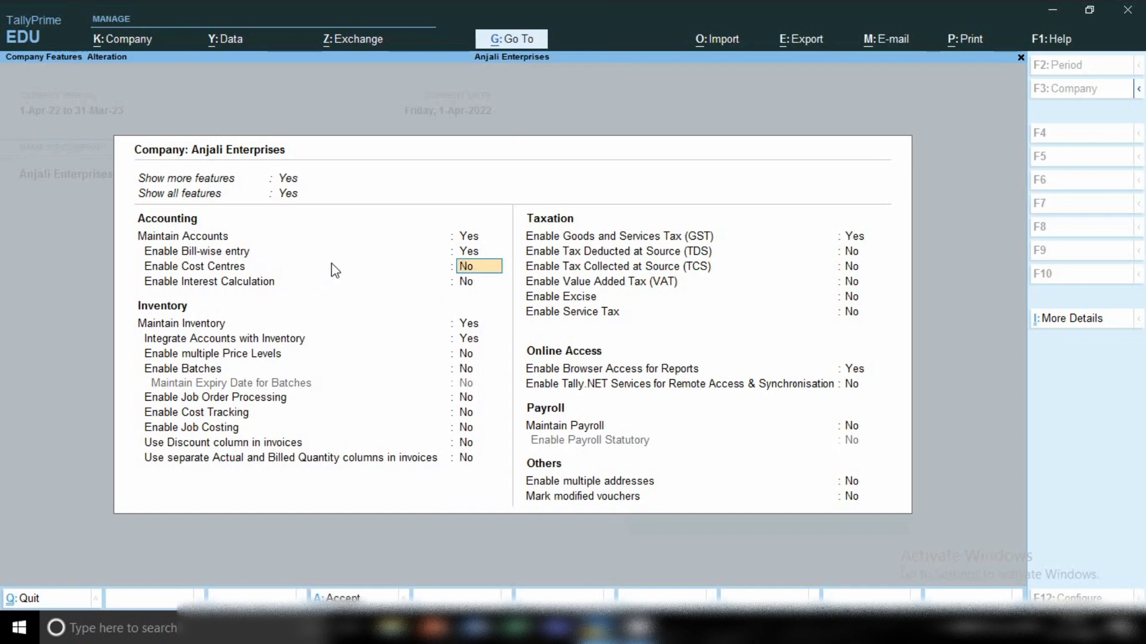
left_click(463, 242)
left_click(467, 285)
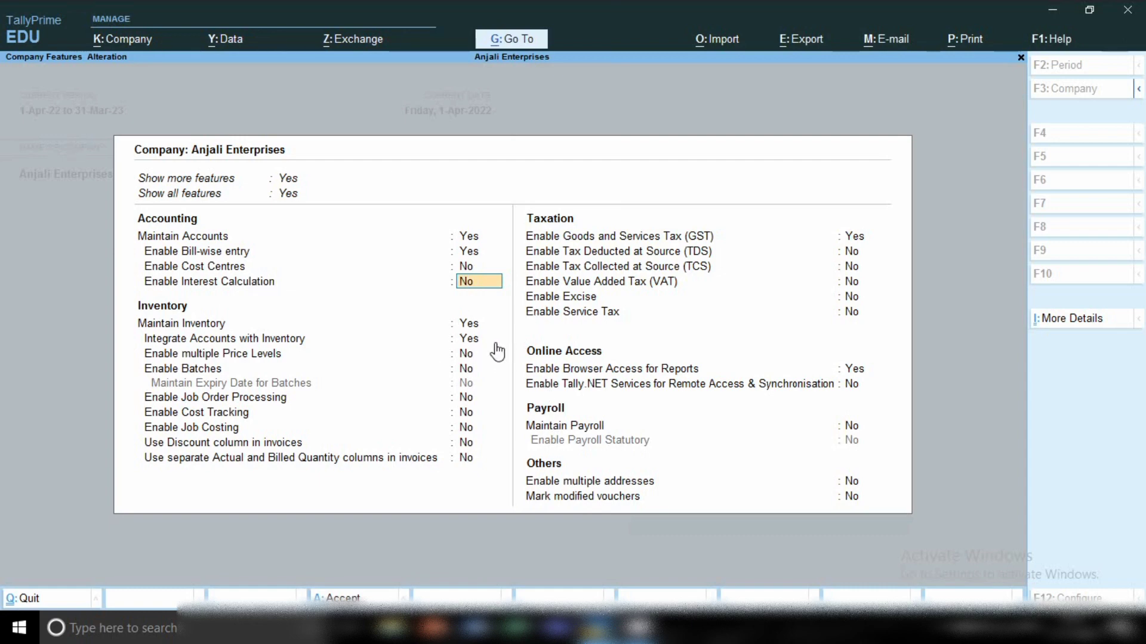
Step: Go through the Inventory feature options, from Maintain Inventory to separate Actual and Billed Quantity columns in invoices
key("Return")
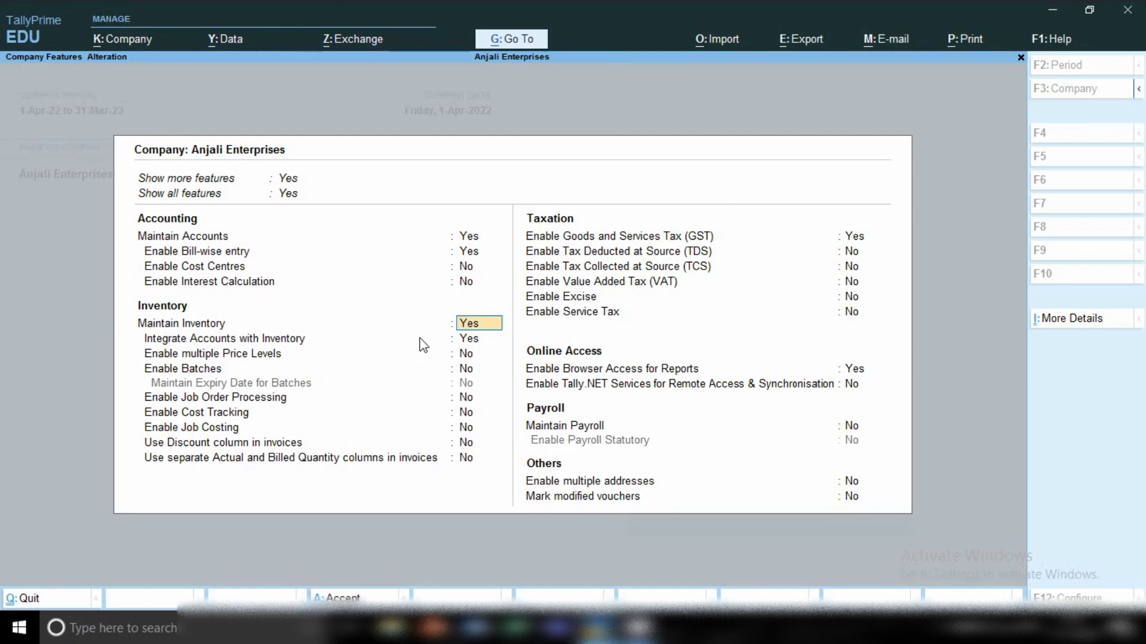
key("Return")
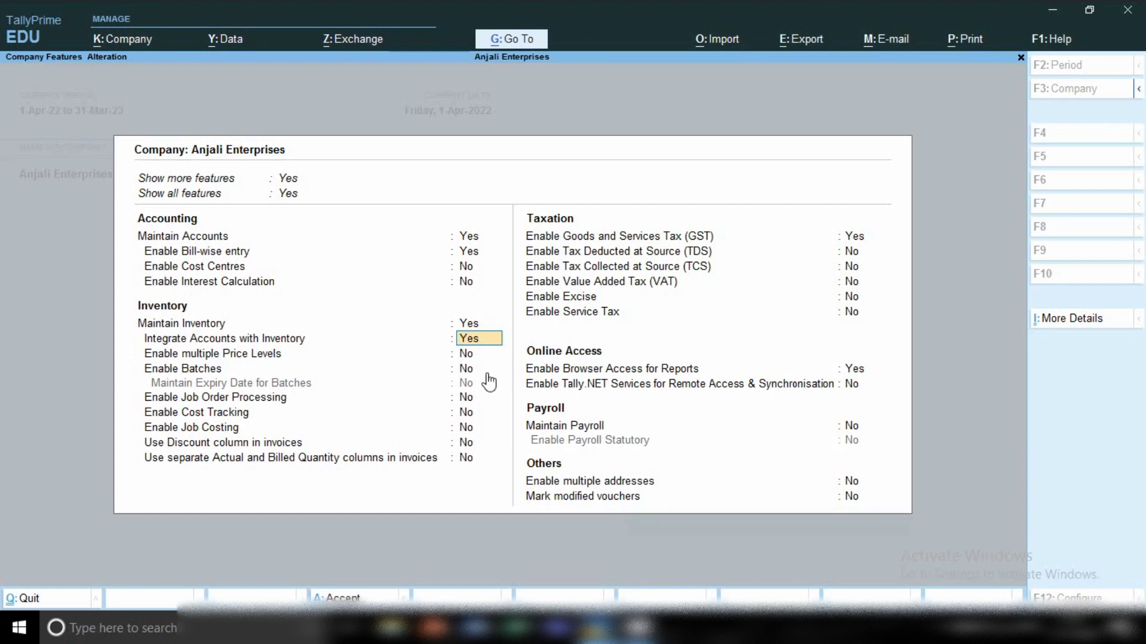
key("Return")
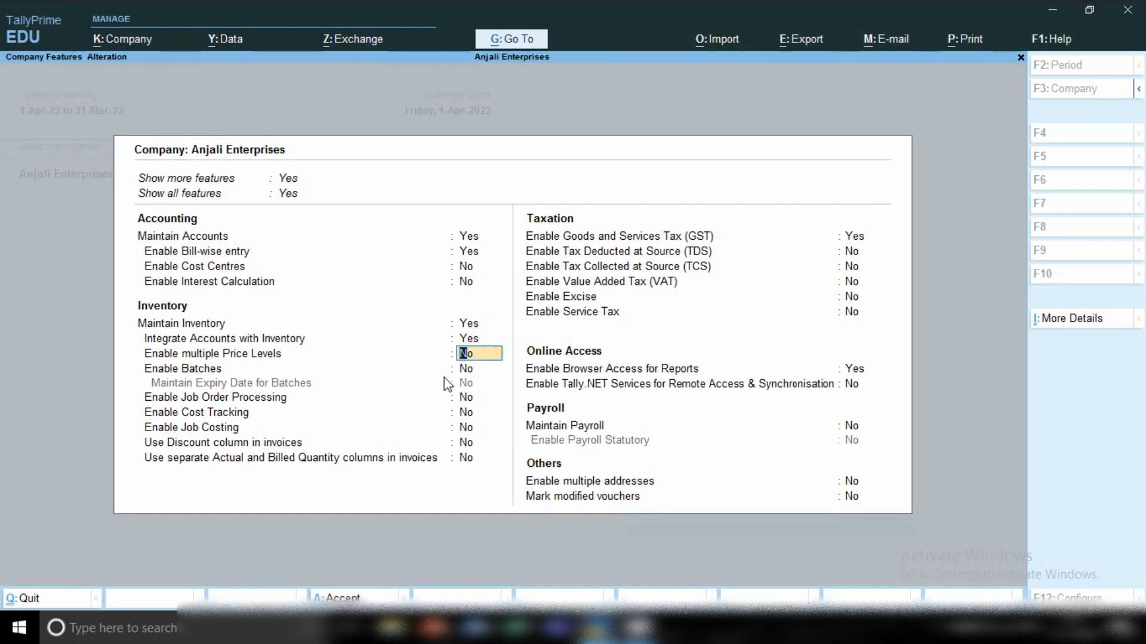
left_click(477, 370)
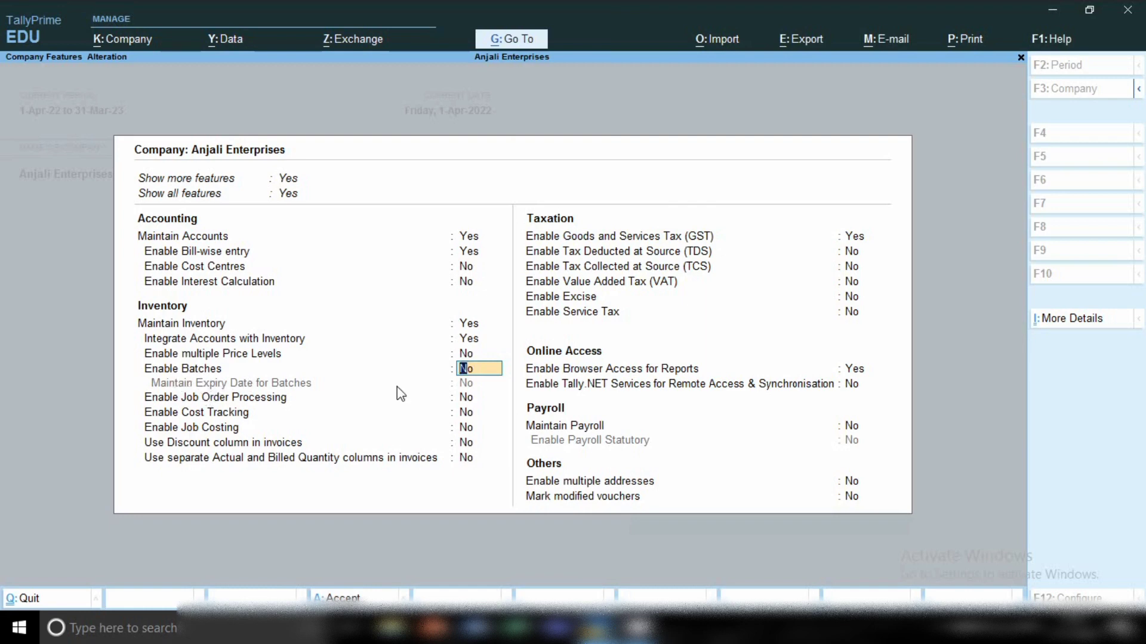
key("Return")
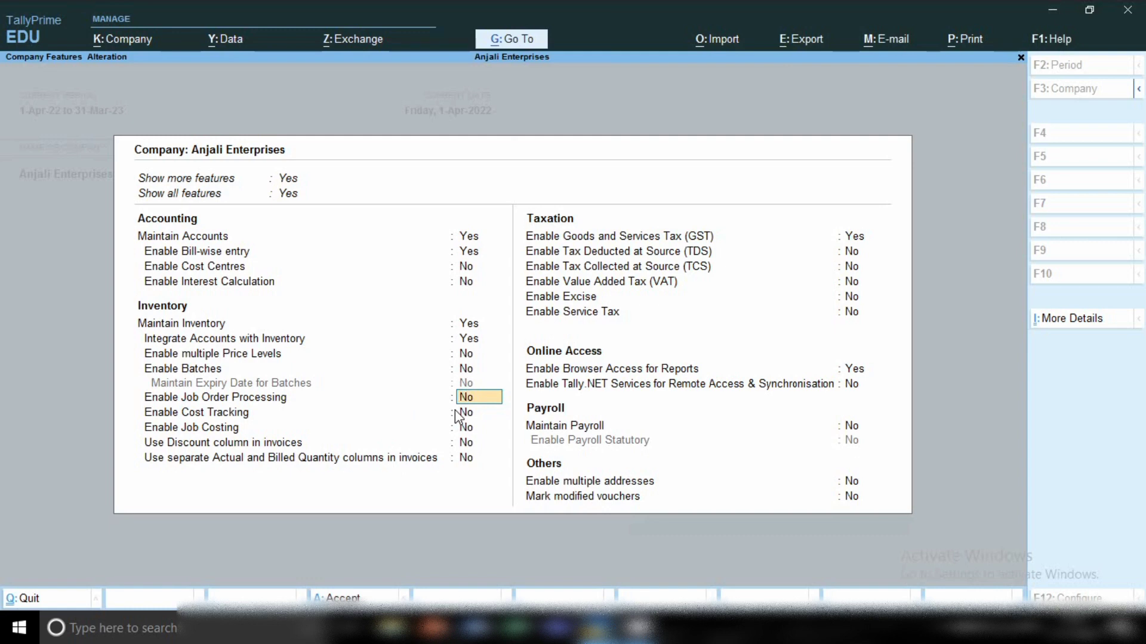
key("Return")
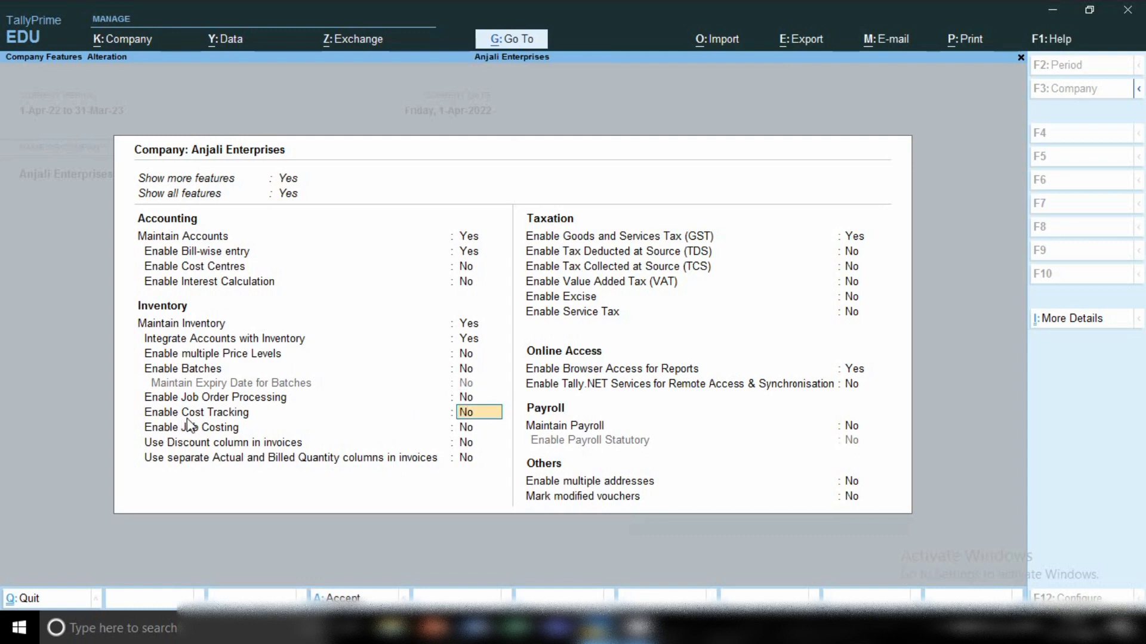
key("Return")
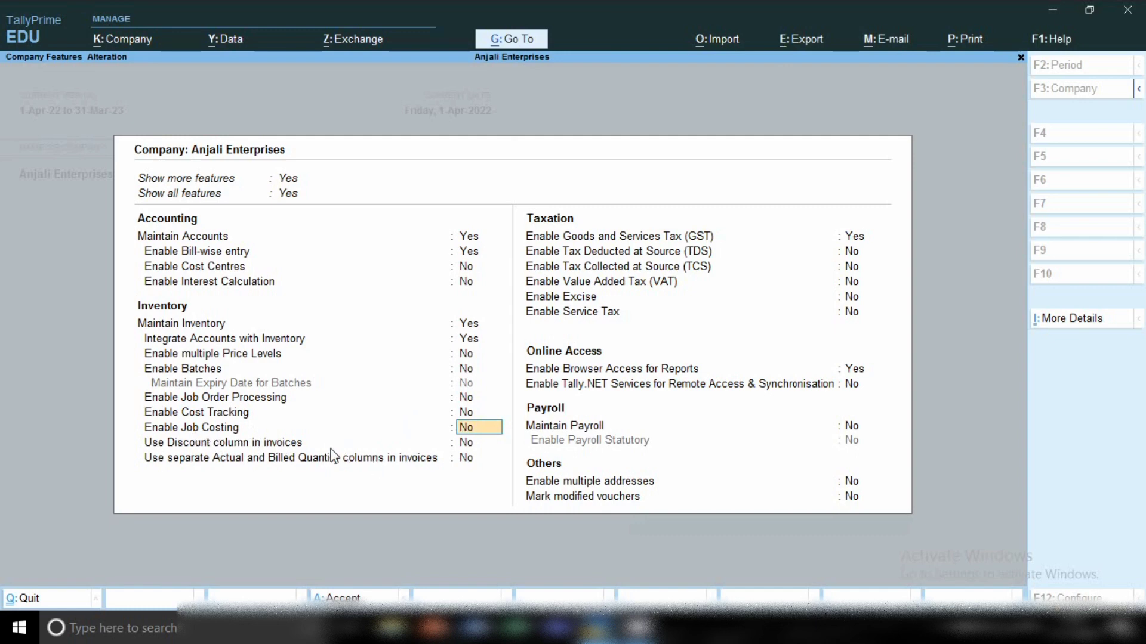
key("Return")
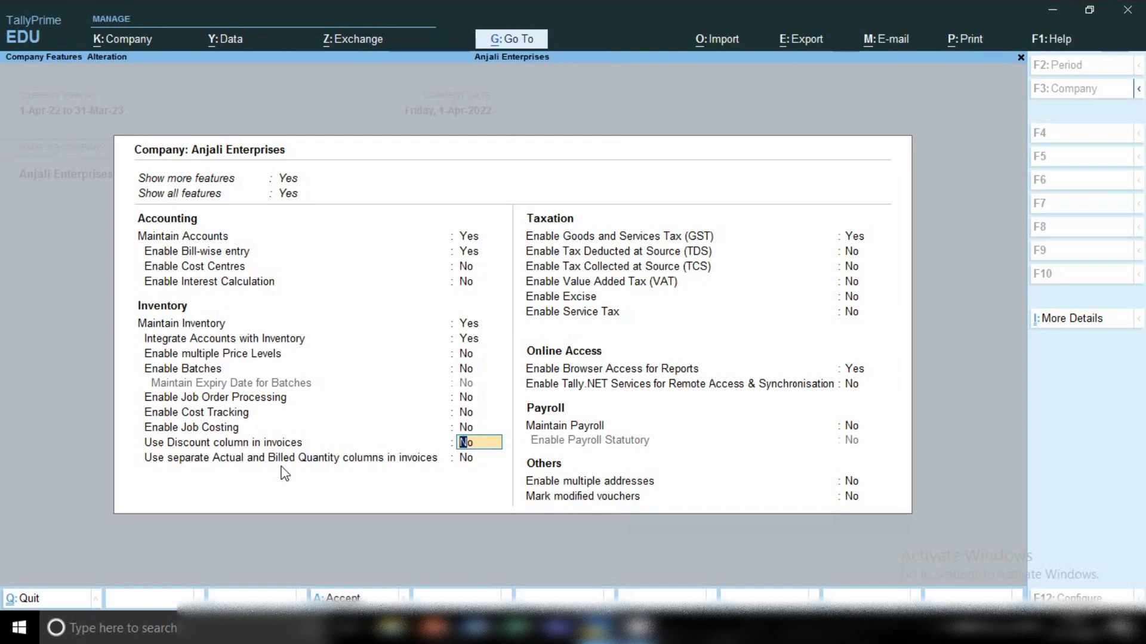
left_click(481, 463)
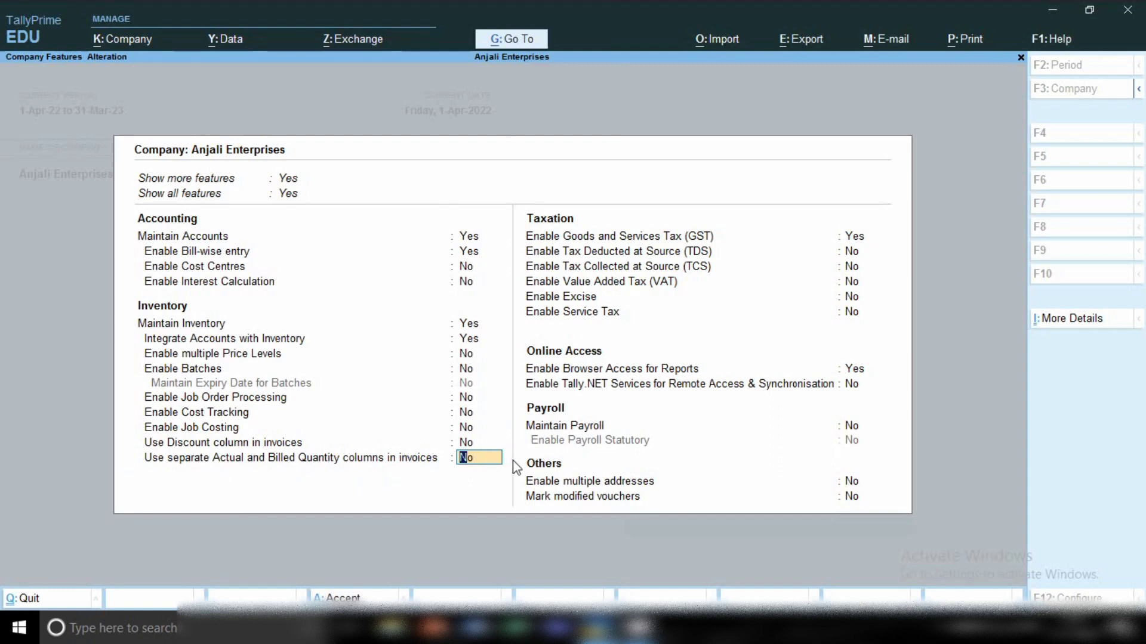
Step: View the company's GST details, including the state and registration type, and return to the company features
key("Return")
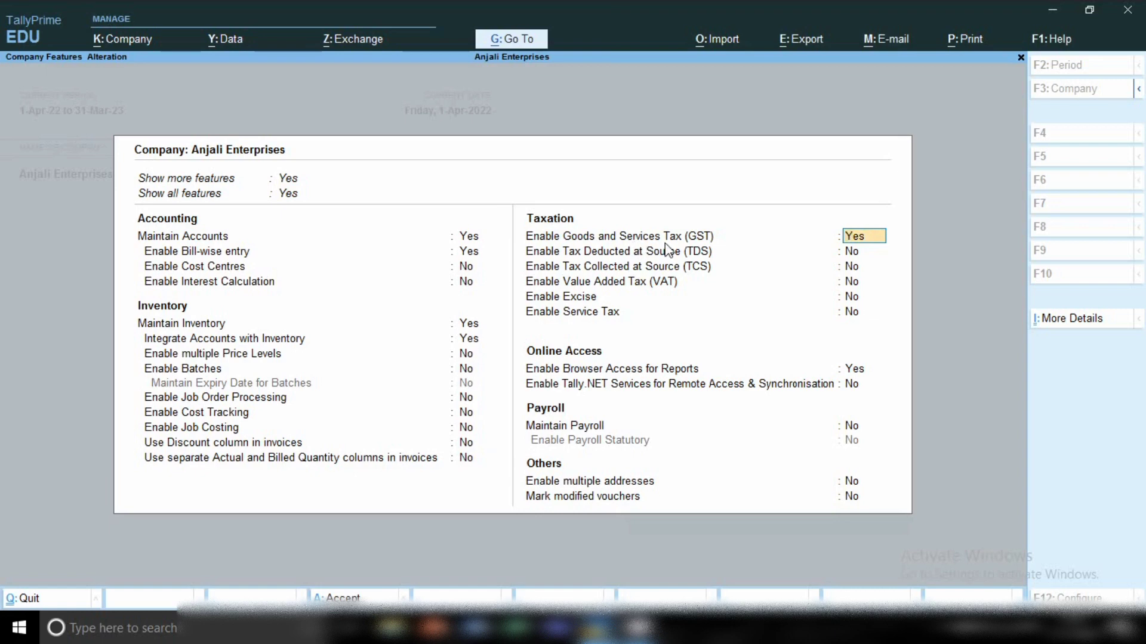
key("Return")
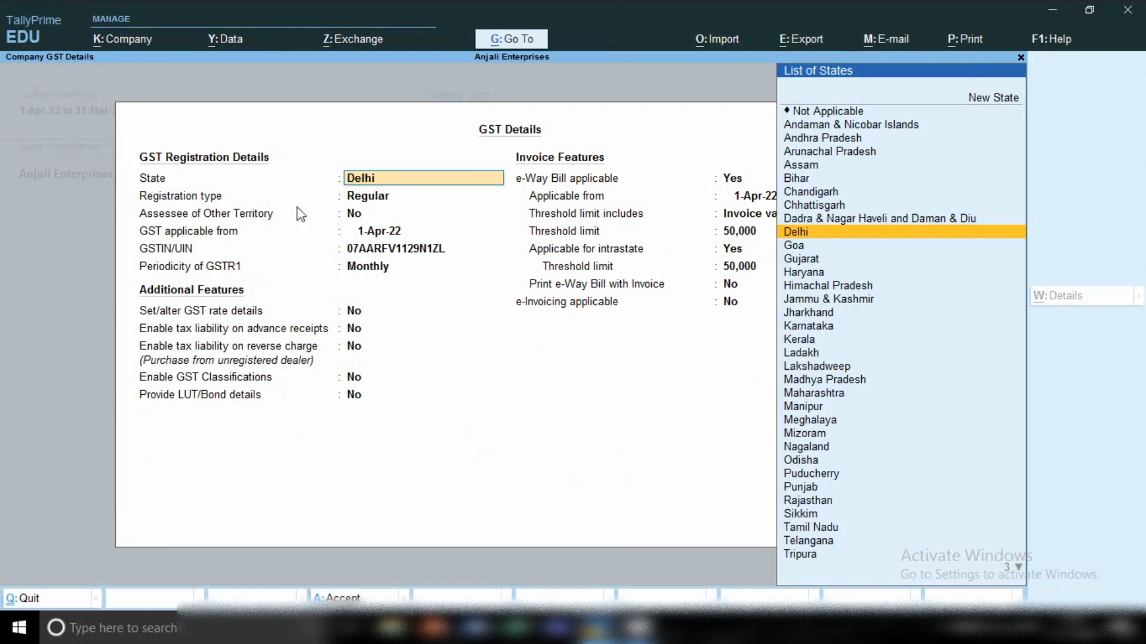
key("Return")
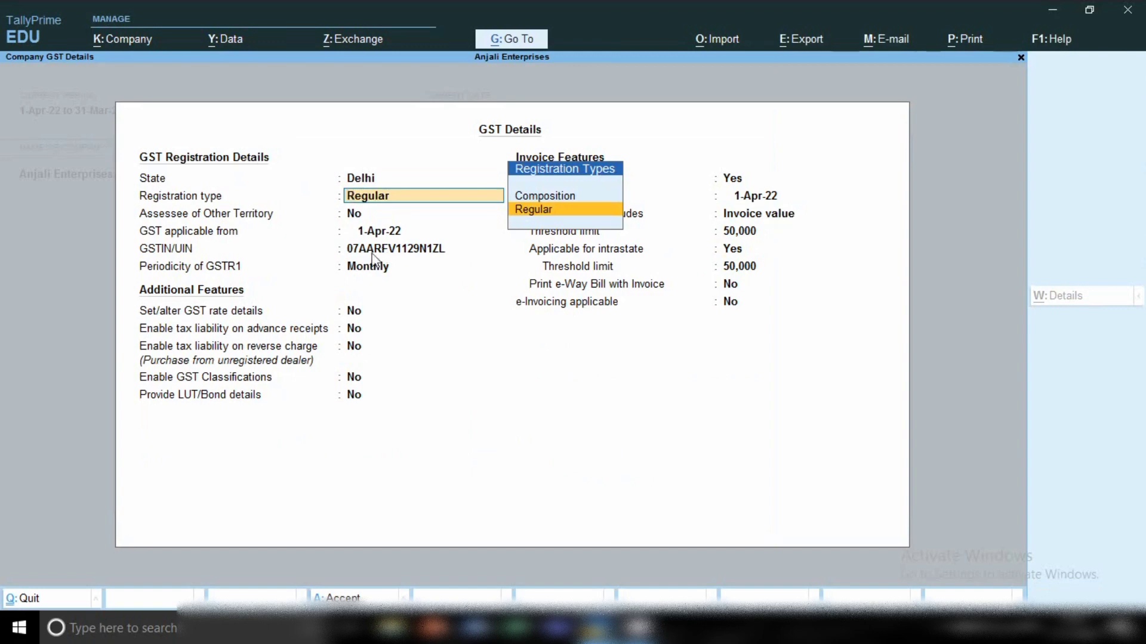
key("BackSpace")
key("Escape")
key("y")
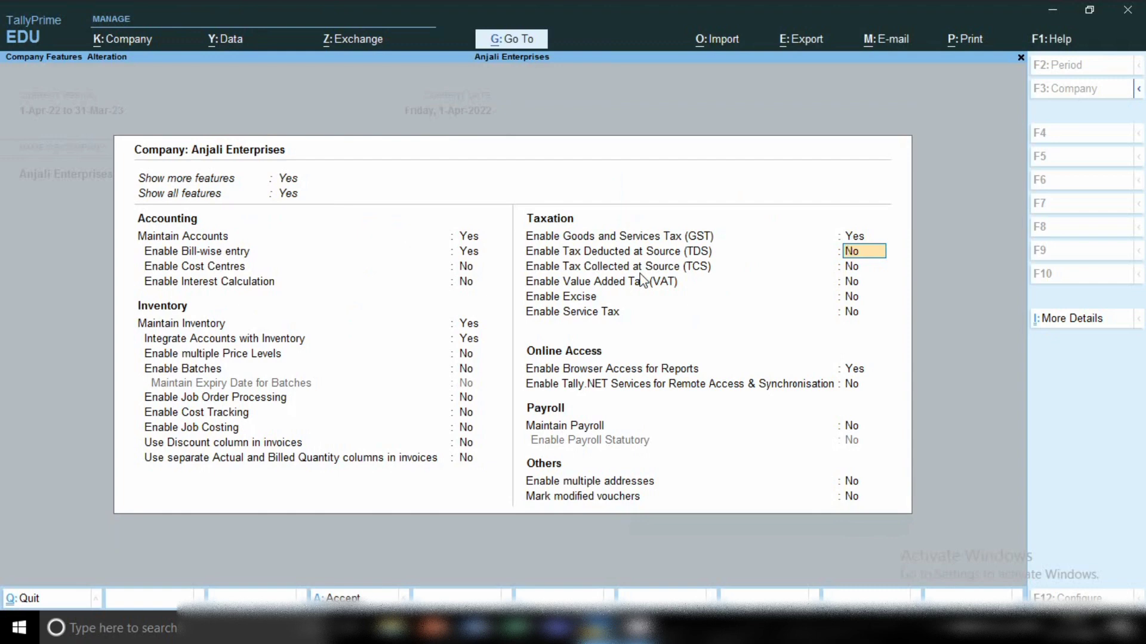
Step: Try enabling Tax Deducted at Source (TDS) to view the company's deductor details, and set it back to No
key("Return")
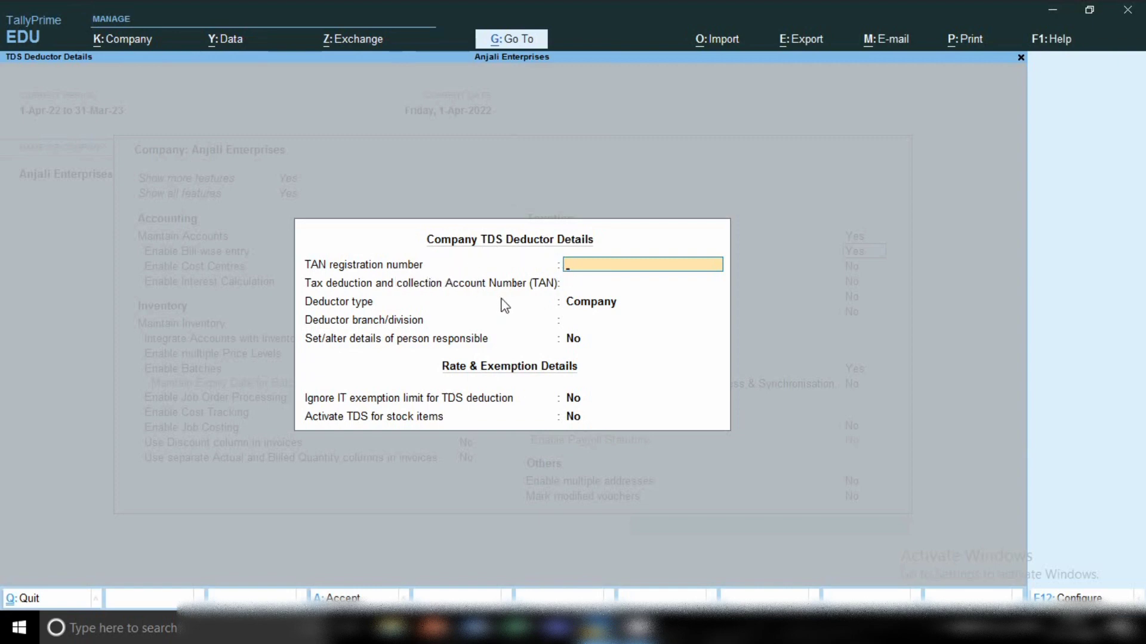
key("Escape")
key("y")
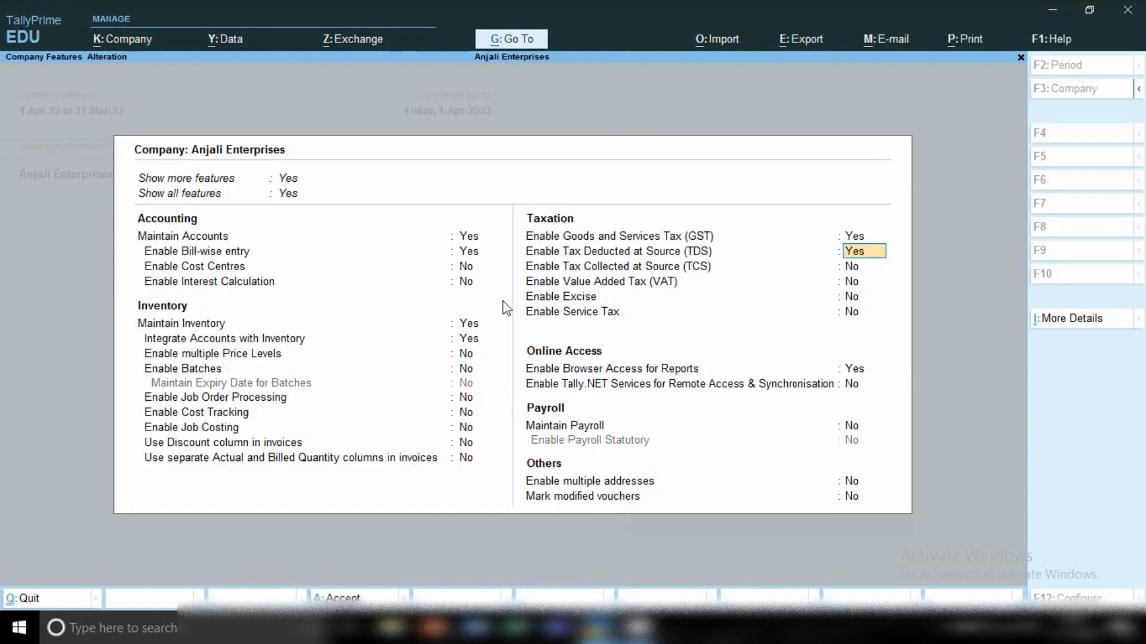
key("Return")
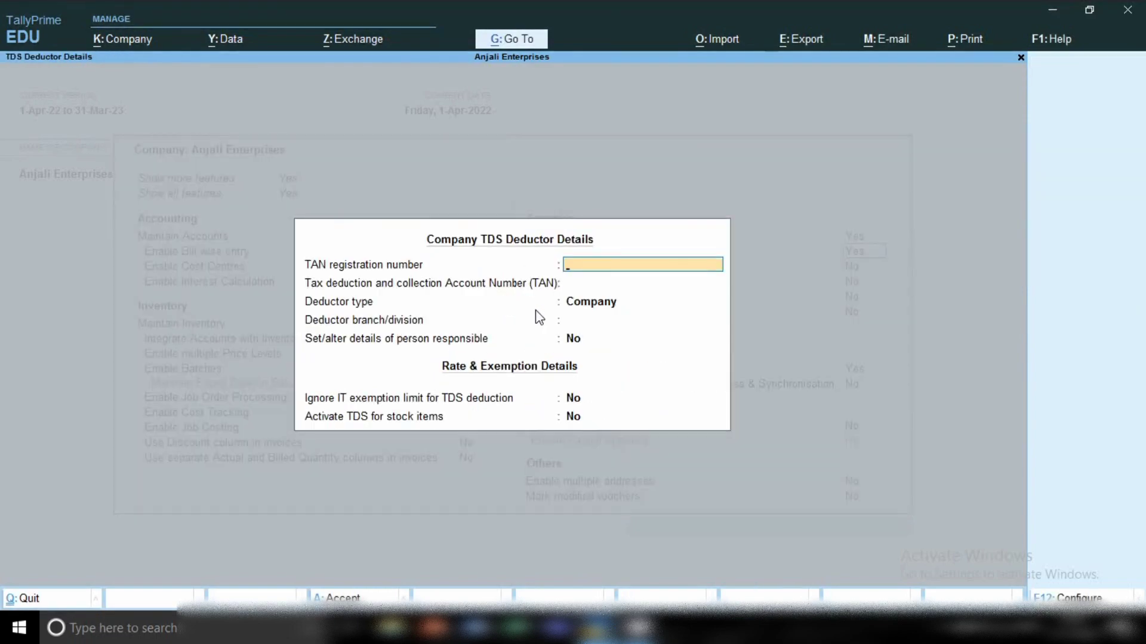
key("Escape")
type("y")
type("n")
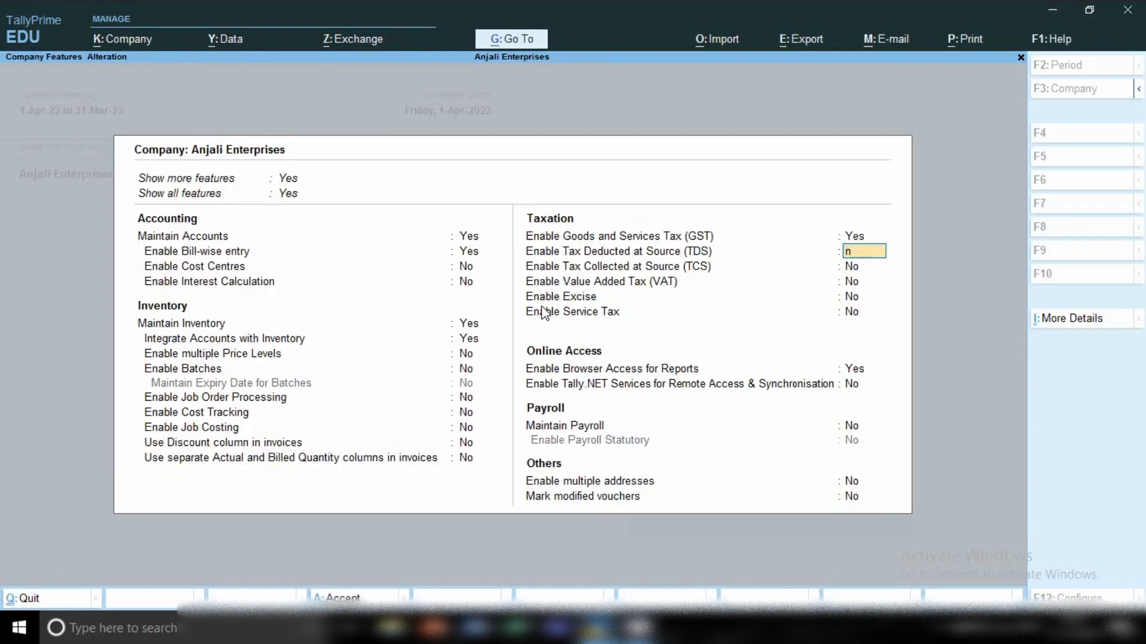
key("Return")
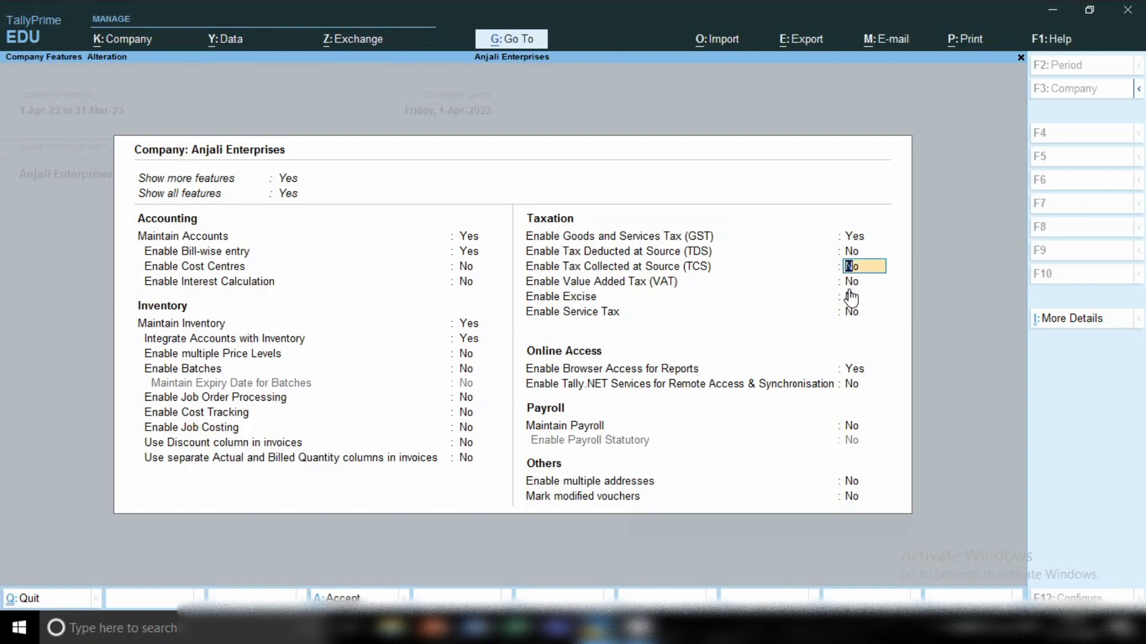
Step: Review the remaining Taxation, Online Access, Payroll and Others options, and leave the company features for the Gateway of Tally
key("Return")
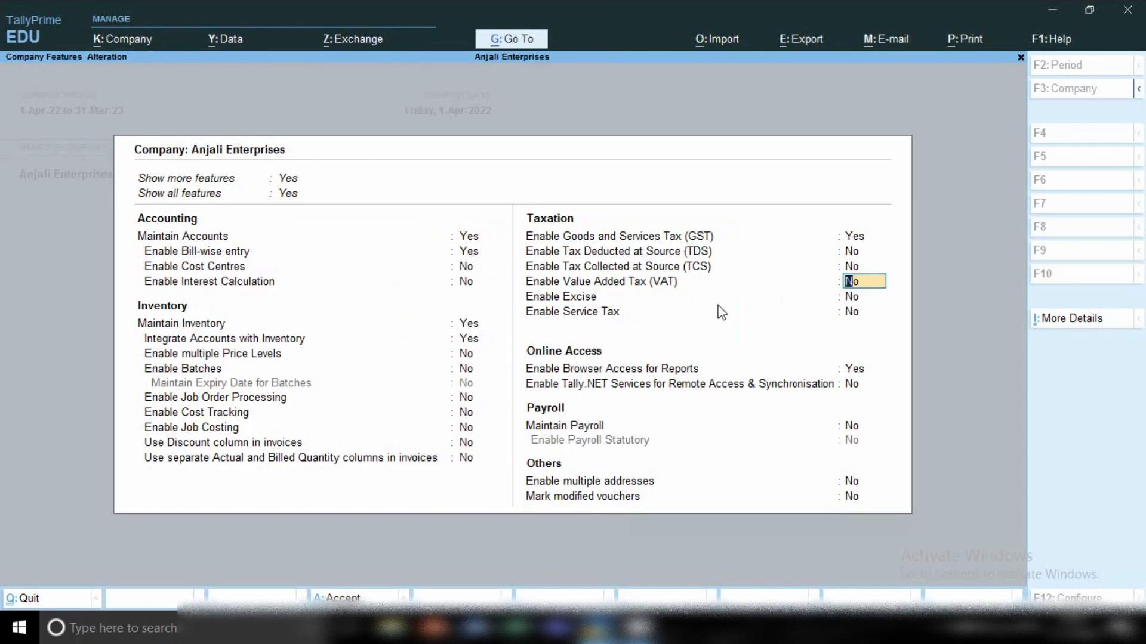
key("Return")
key("Return")
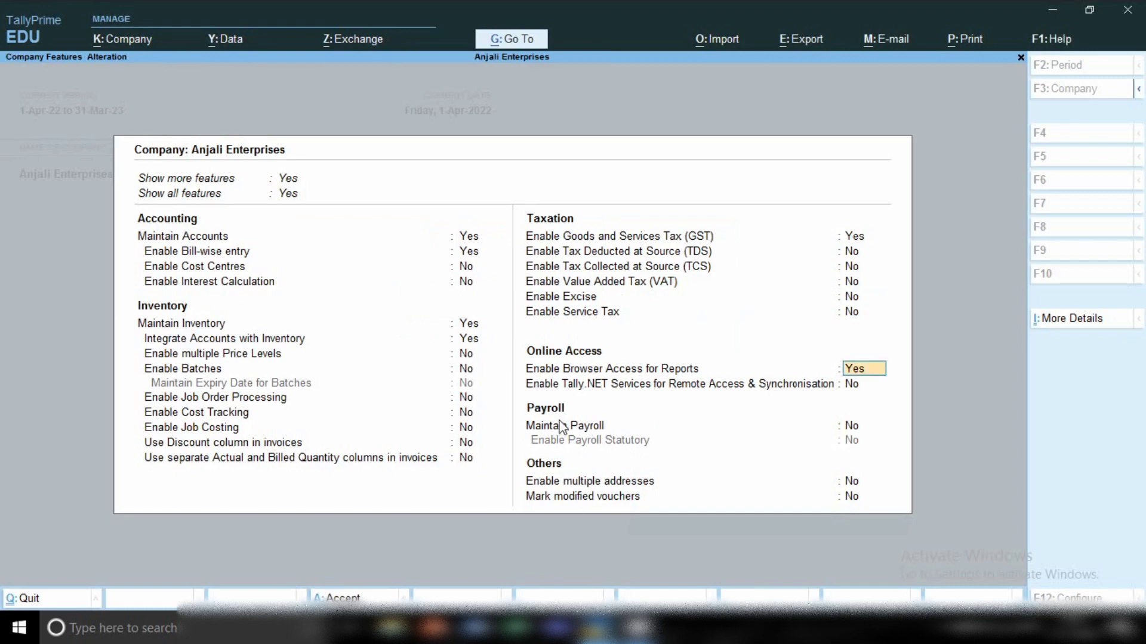
key("Return")
key("Return")
key("Return")
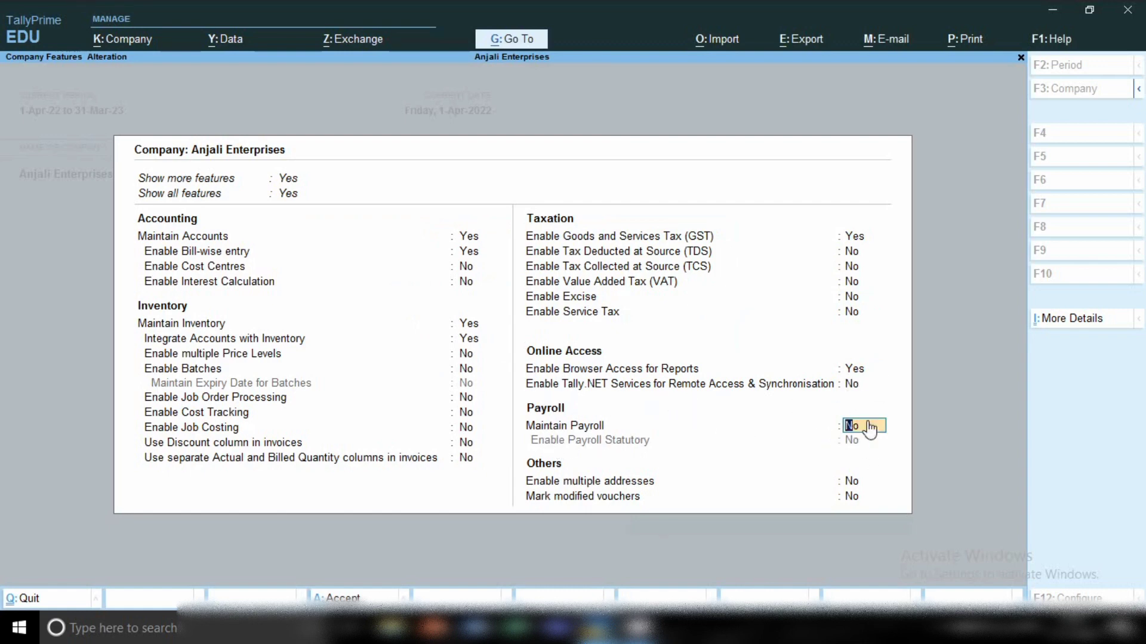
key("Return")
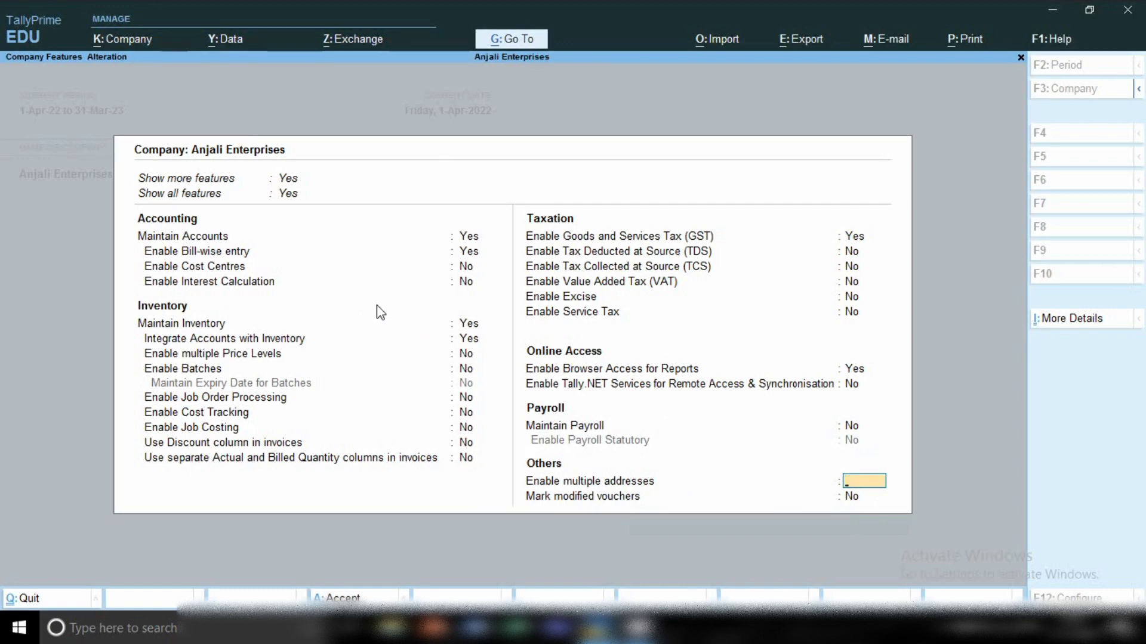
key("Escape")
key("Return")
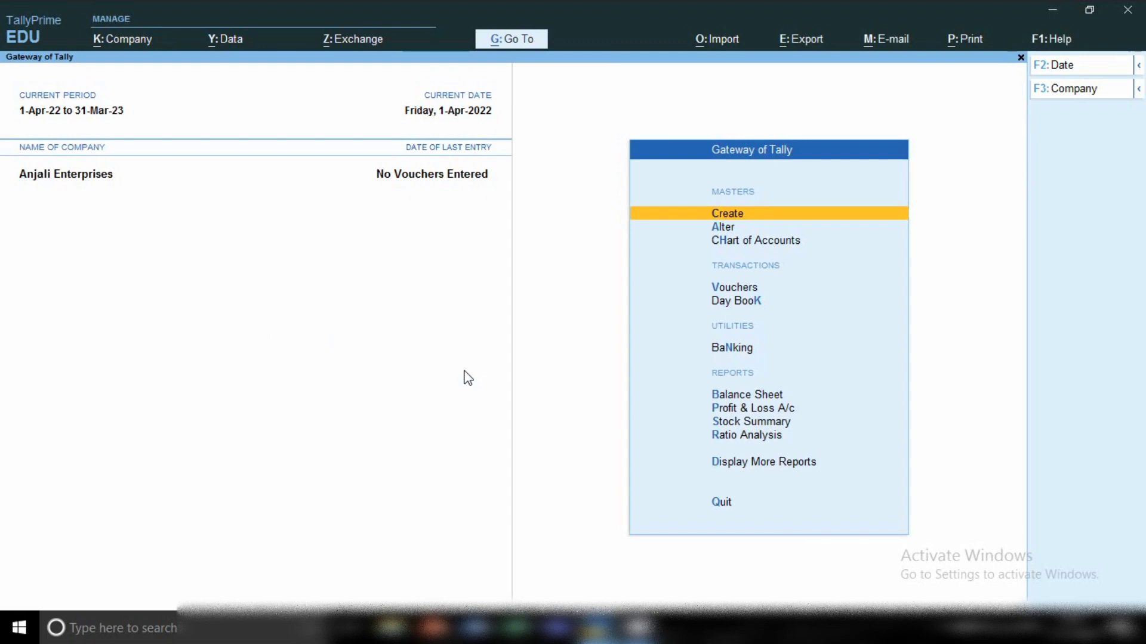
Step: Start a Payment voucher and view its voucher configuration options, and return to the voucher
key("v")
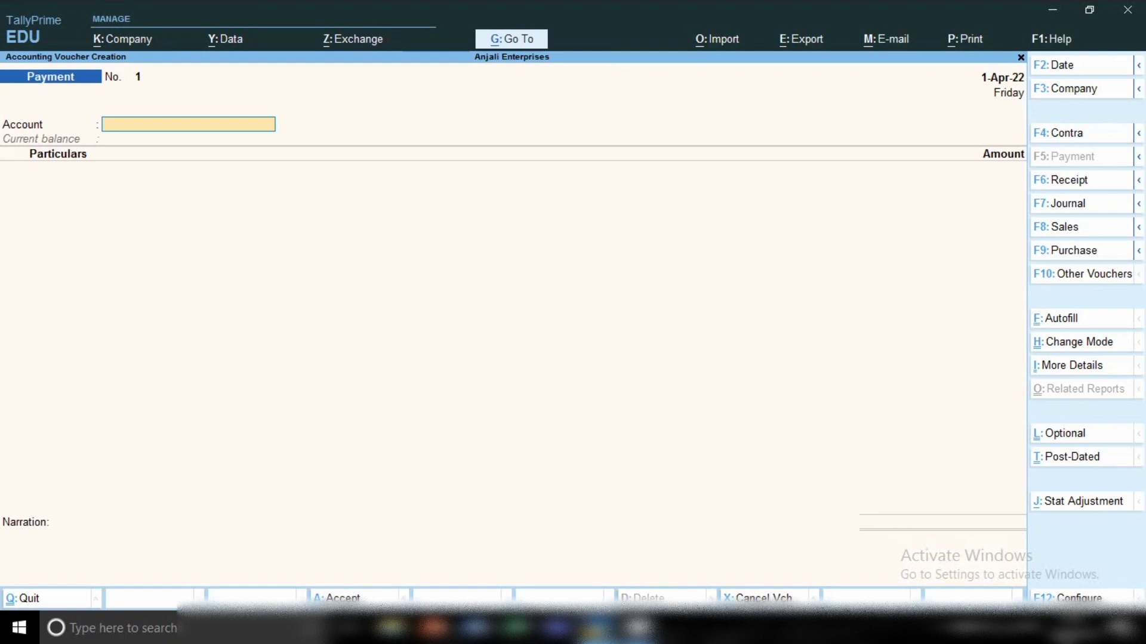
key("F12")
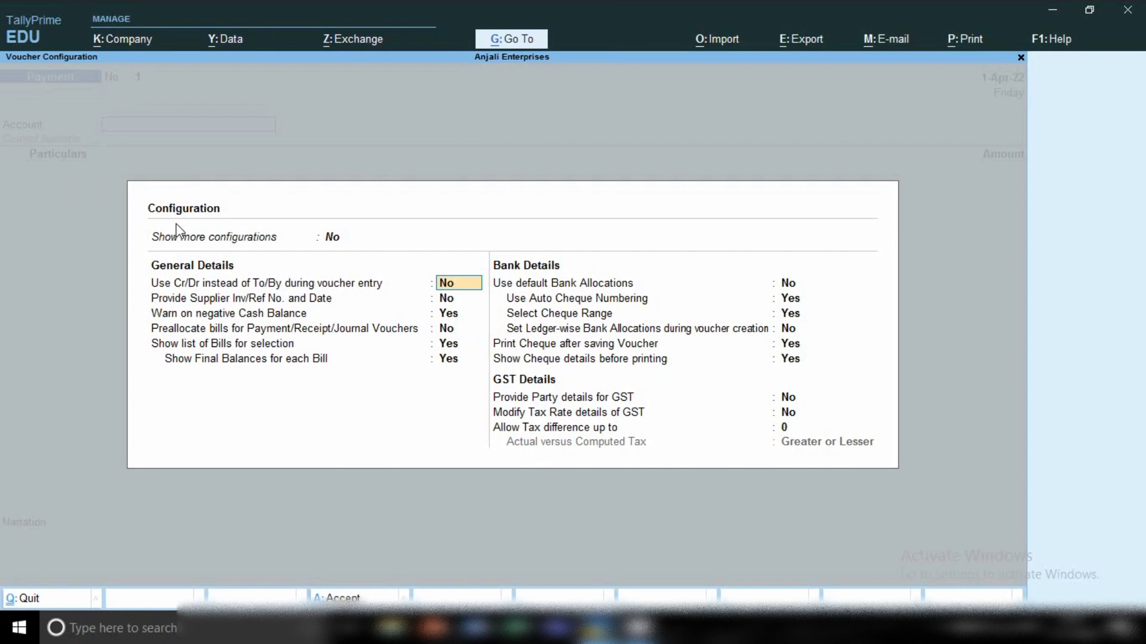
key("BackSpace")
key("Escape")
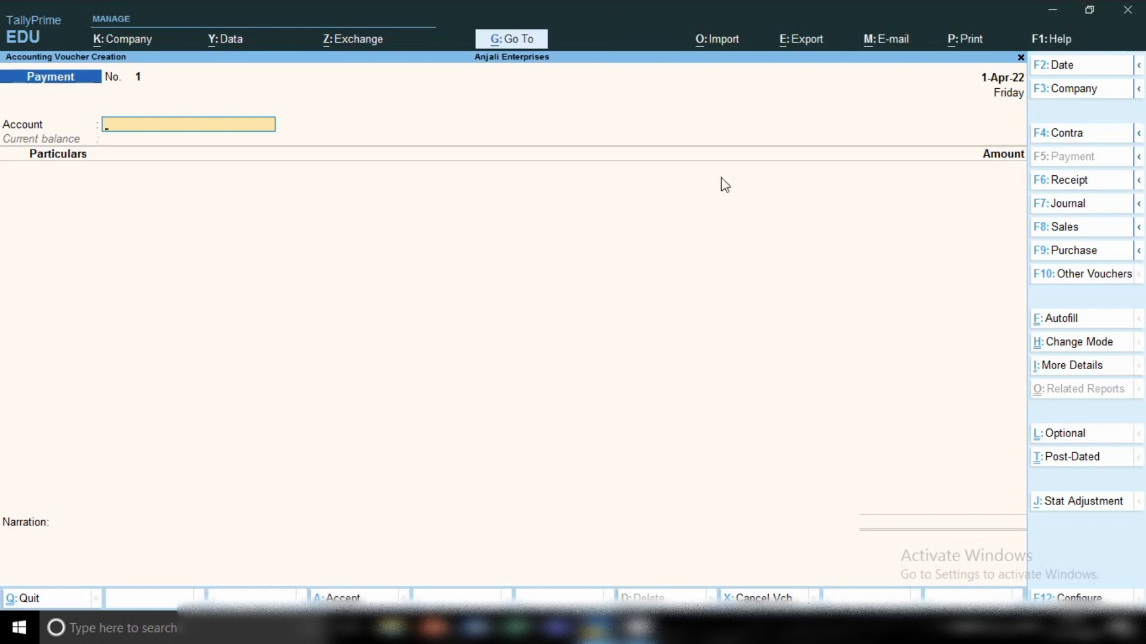
Step: Switch to a Sales voucher and view its voucher configuration options
left_click(1063, 234)
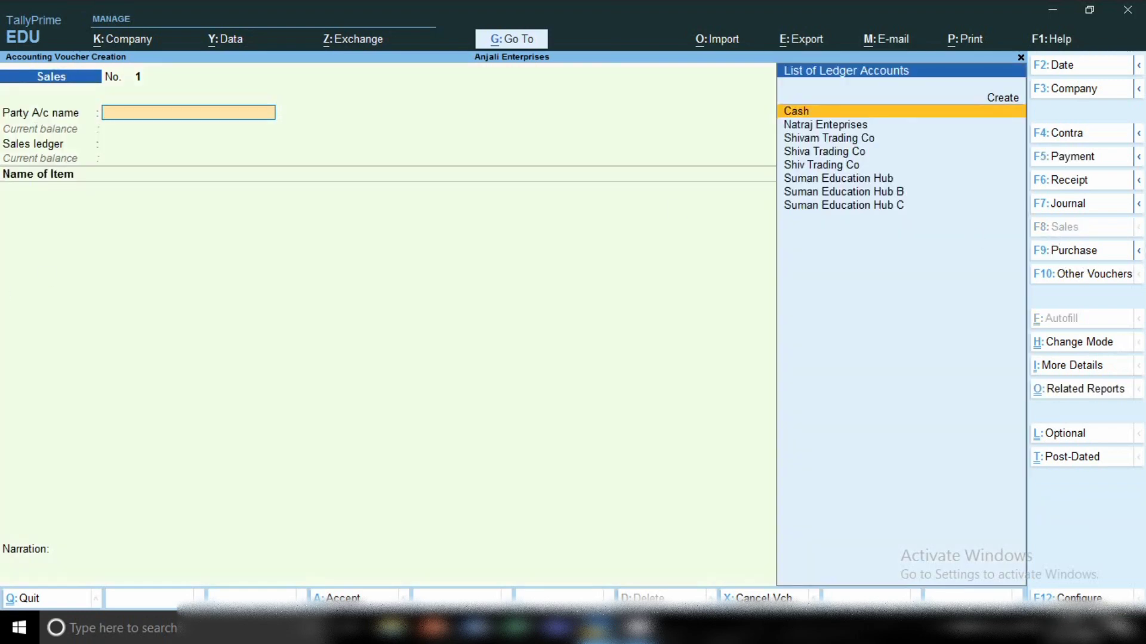
left_click(1068, 597)
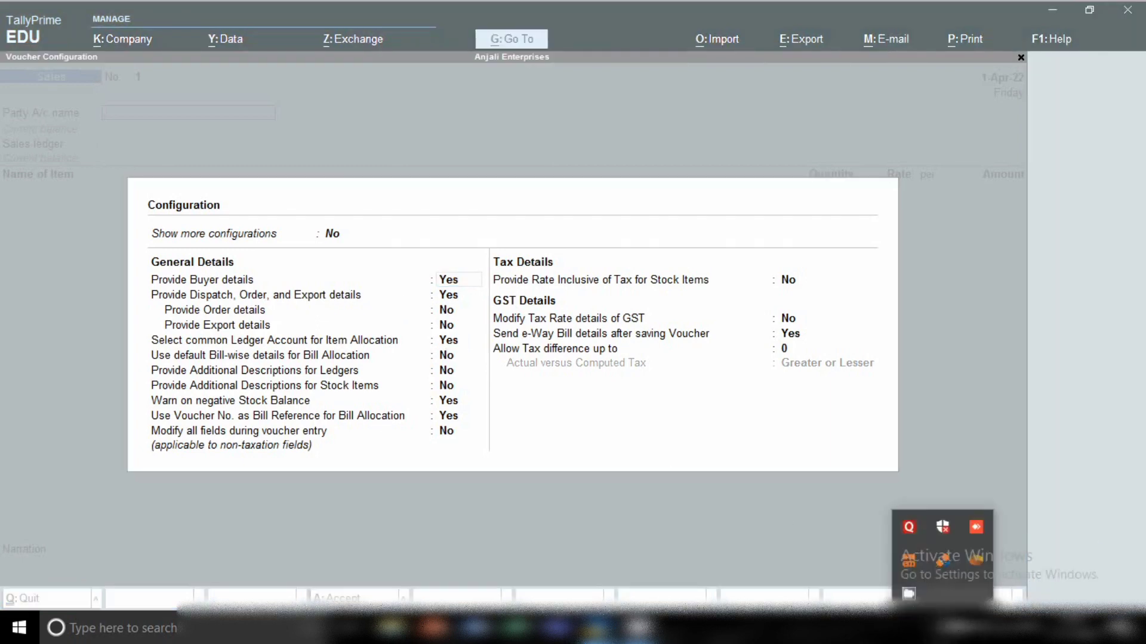
right_click(908, 517)
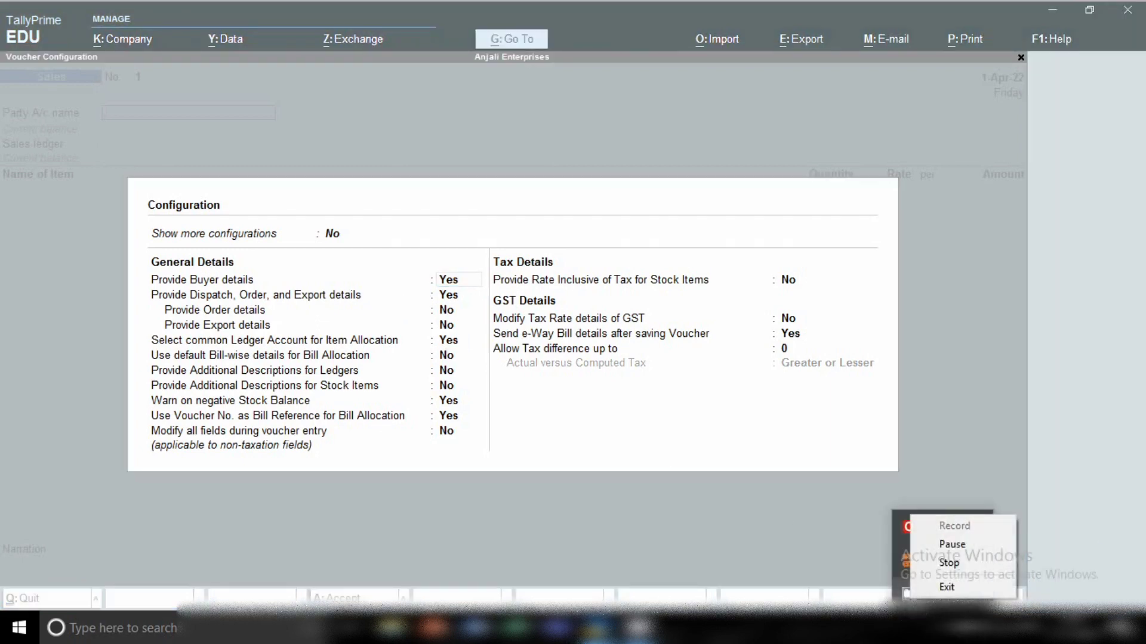